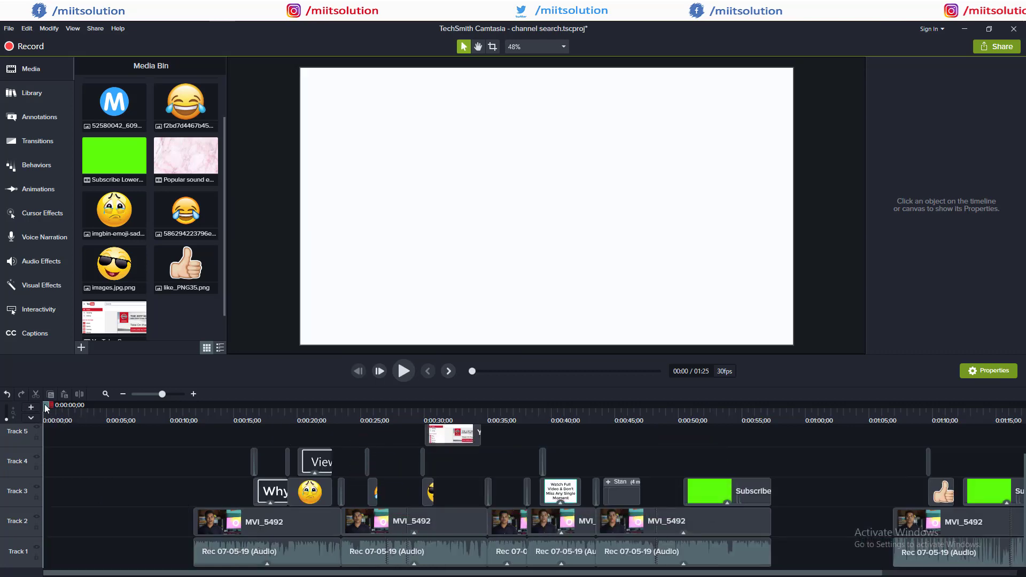
# Apply the Sliding behavior to the car image on Track 1 and preview it from the start of the timeline
pyautogui.moveTo(46, 409); pyautogui.dragTo(479, 476)
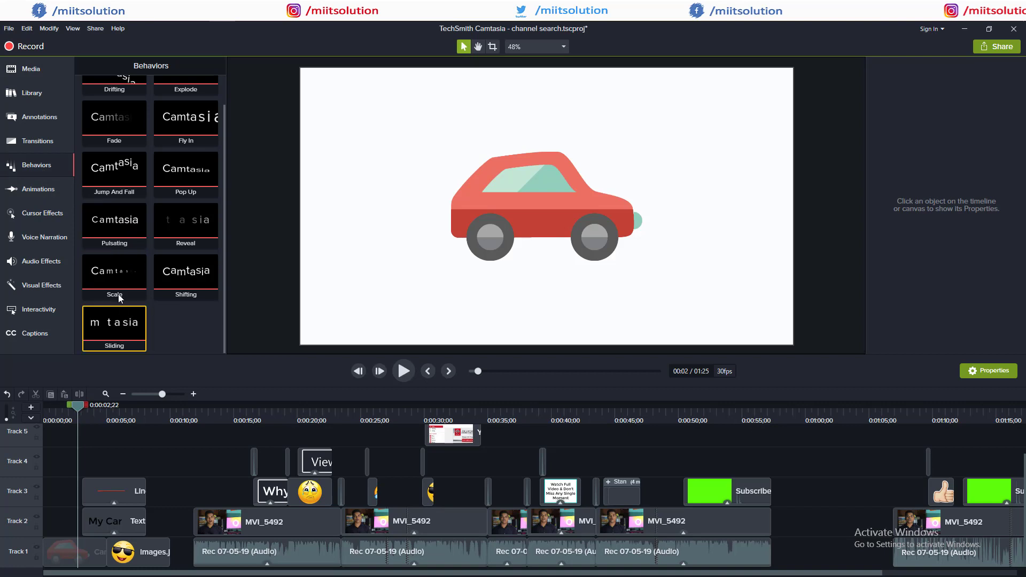
pyautogui.scroll(1, 134, 117)
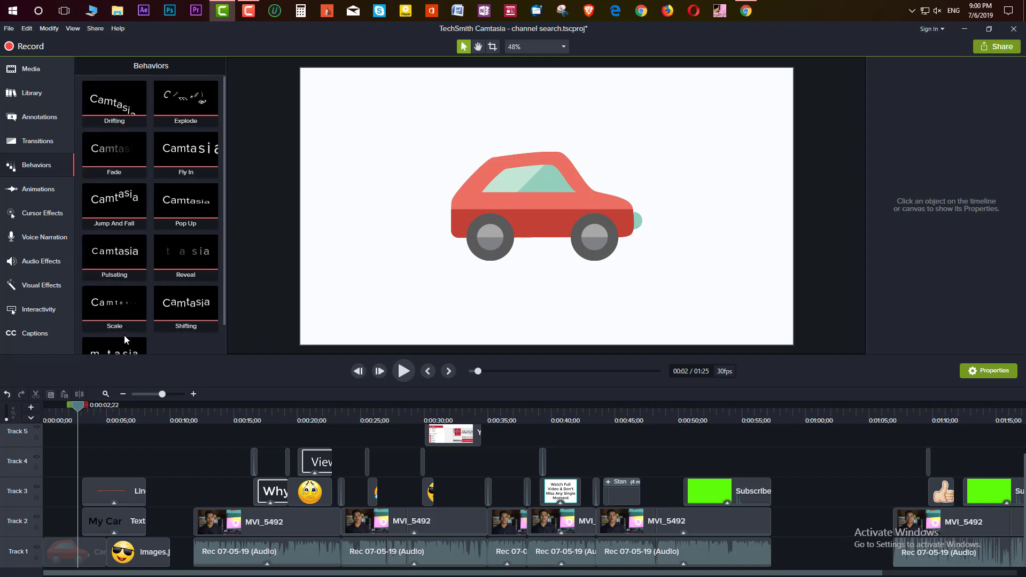
pyautogui.scroll(-1, 123, 337)
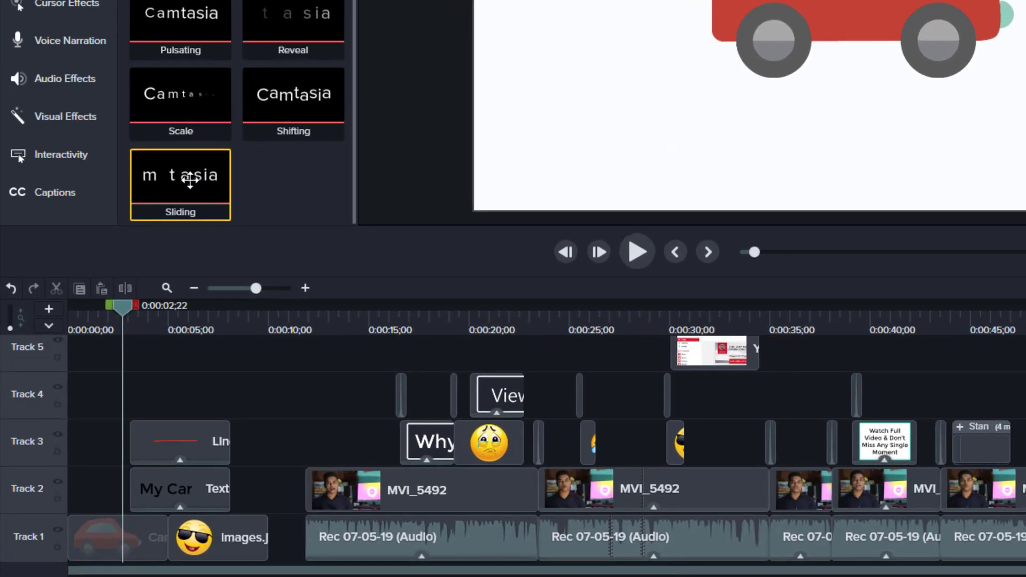
pyautogui.moveTo(171, 213); pyautogui.dragTo(133, 547)
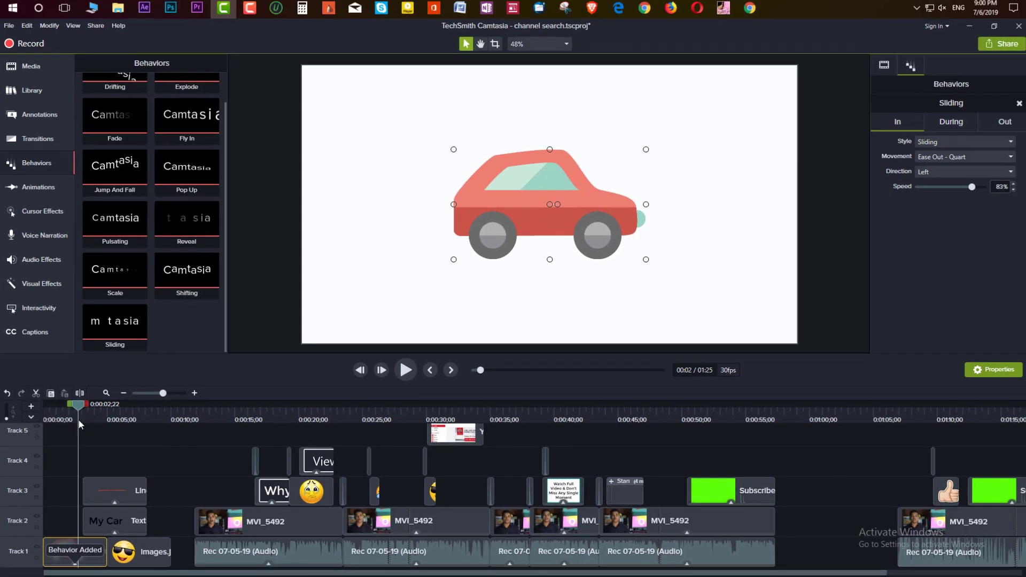
pyautogui.moveTo(77, 409); pyautogui.dragTo(19, 420)
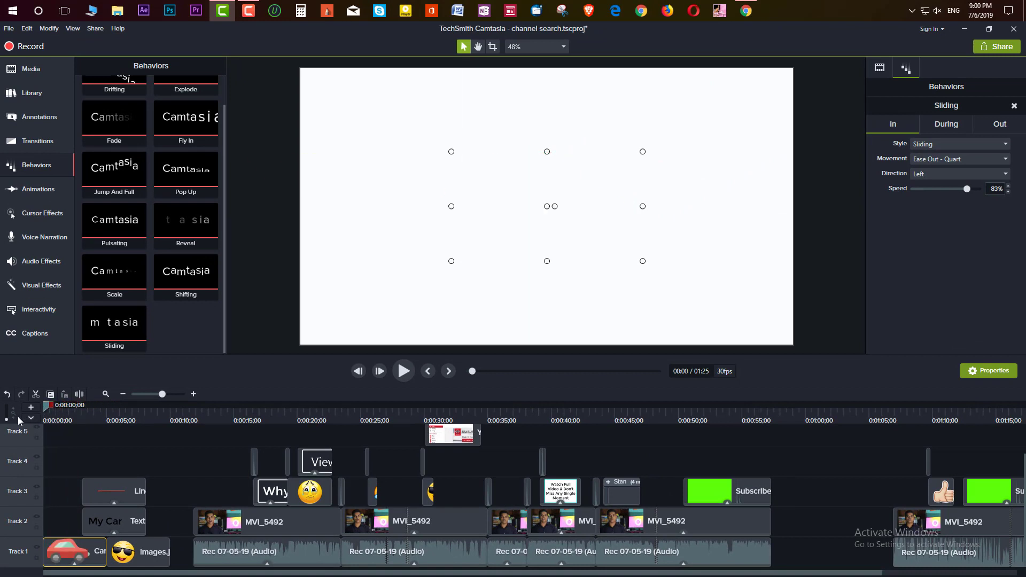
pyautogui.click(403, 370)
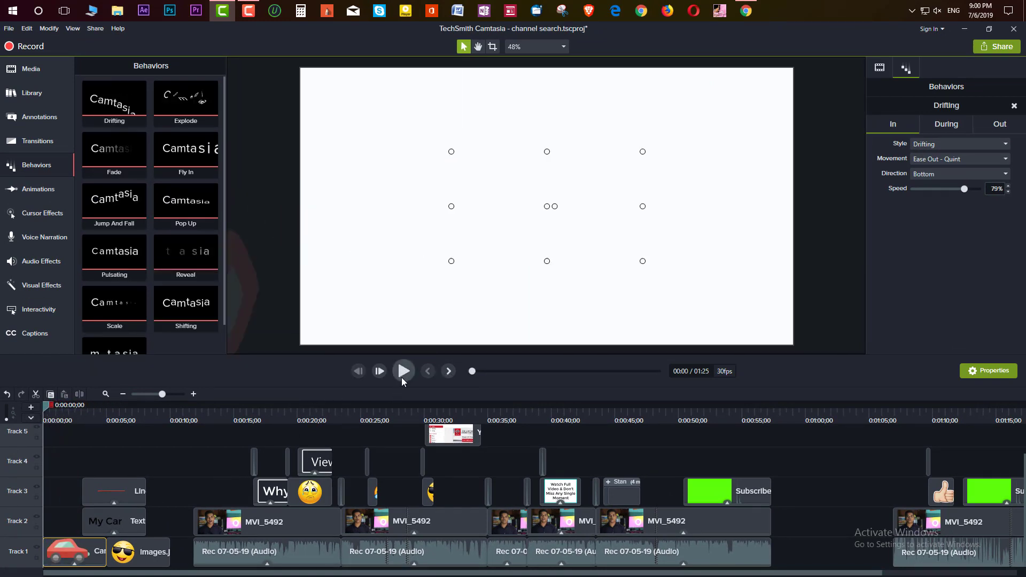
# Replace the car image's Drifting behavior with the Sliding behavior and play the animation
pyautogui.moveTo(48, 409); pyautogui.dragTo(81, 410)
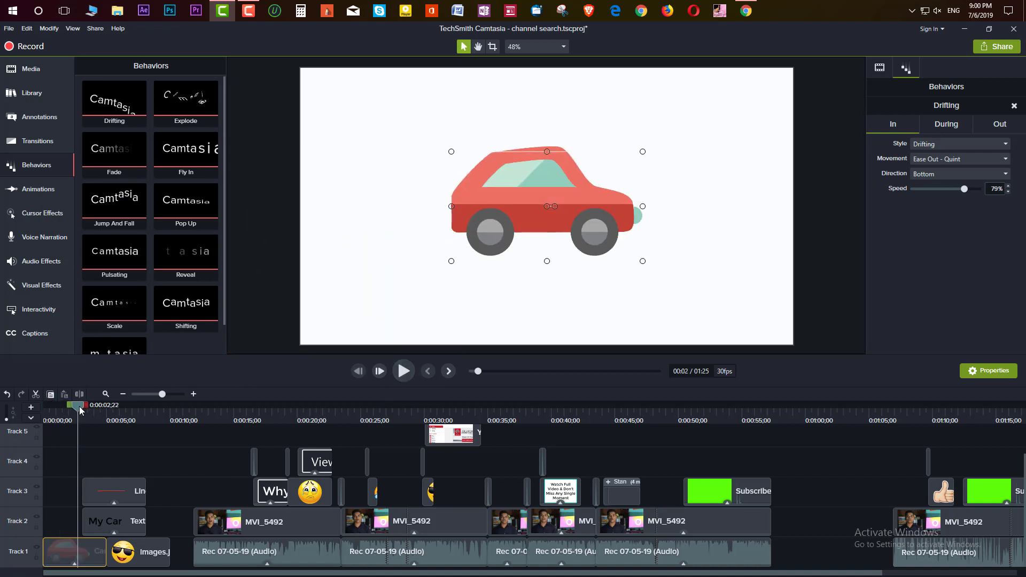
pyautogui.click(1014, 105)
pyautogui.scroll(-1, 154, 289)
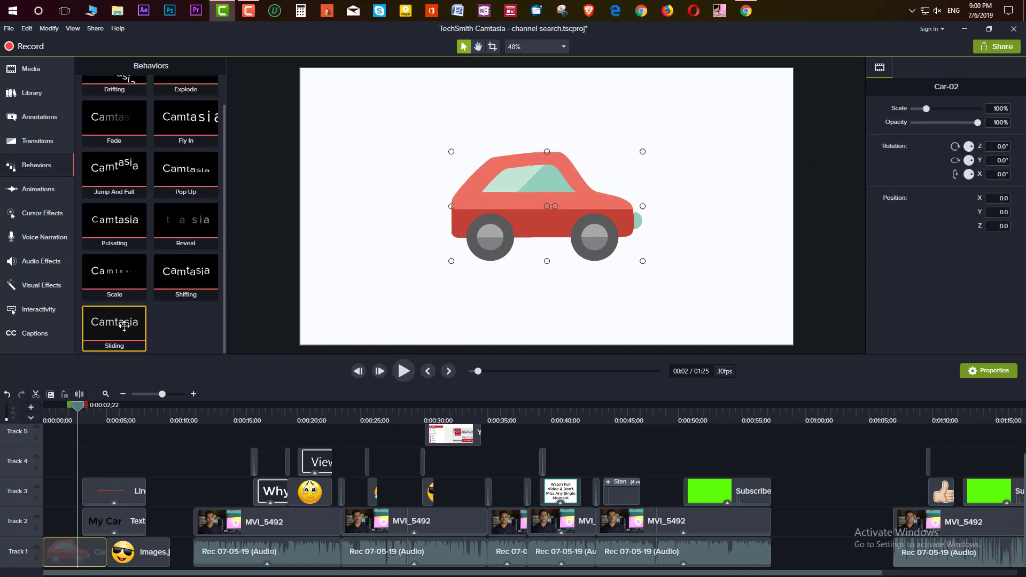
pyautogui.moveTo(125, 328); pyautogui.dragTo(546, 205)
pyautogui.click(403, 371)
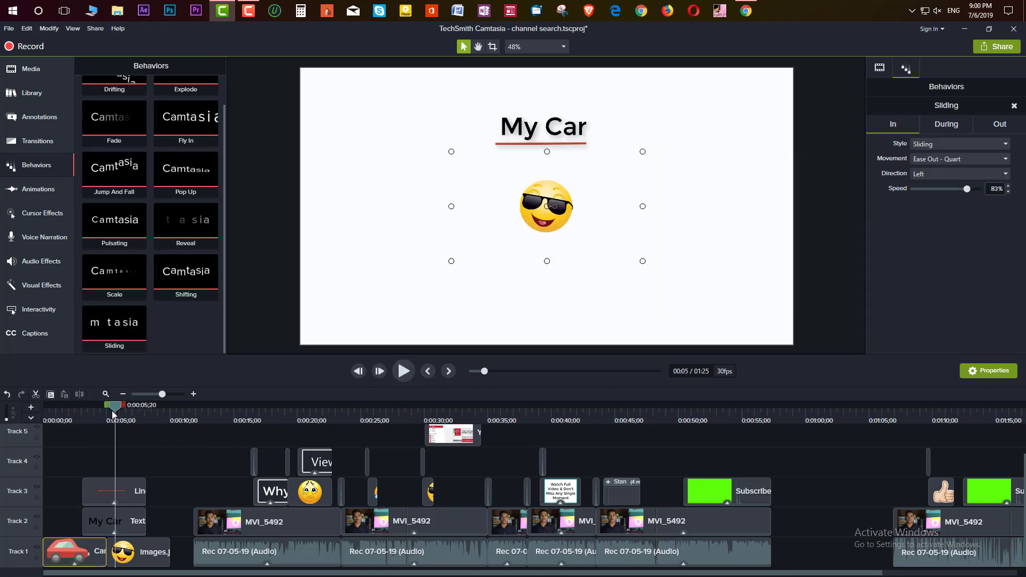
# Apply the Jump And Fall behavior to the "My Car" text on Track 2 and preview the text animation
pyautogui.moveTo(114, 415); pyautogui.dragTo(113, 420)
pyautogui.click(114, 526)
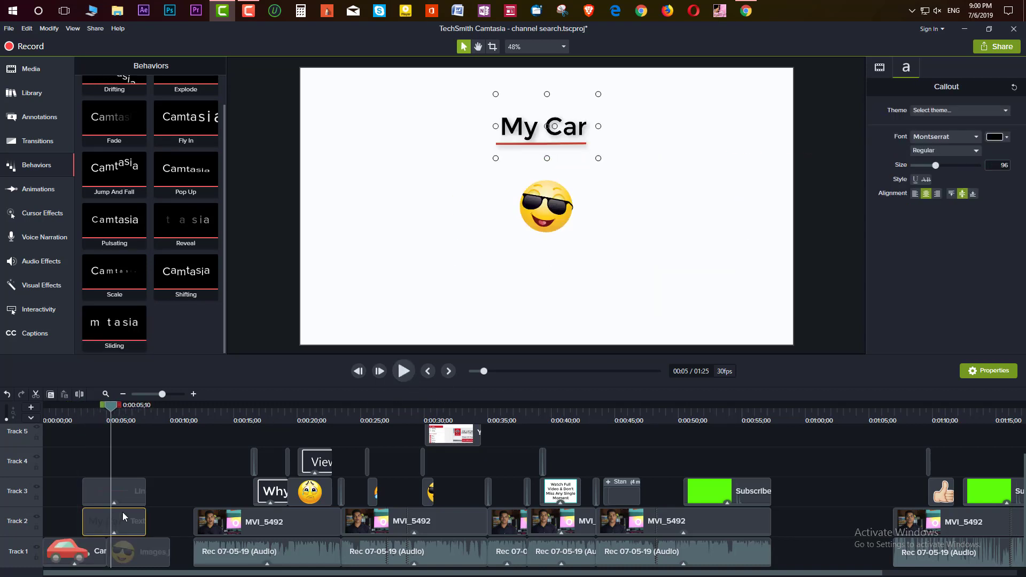
pyautogui.moveTo(114, 168); pyautogui.dragTo(127, 524)
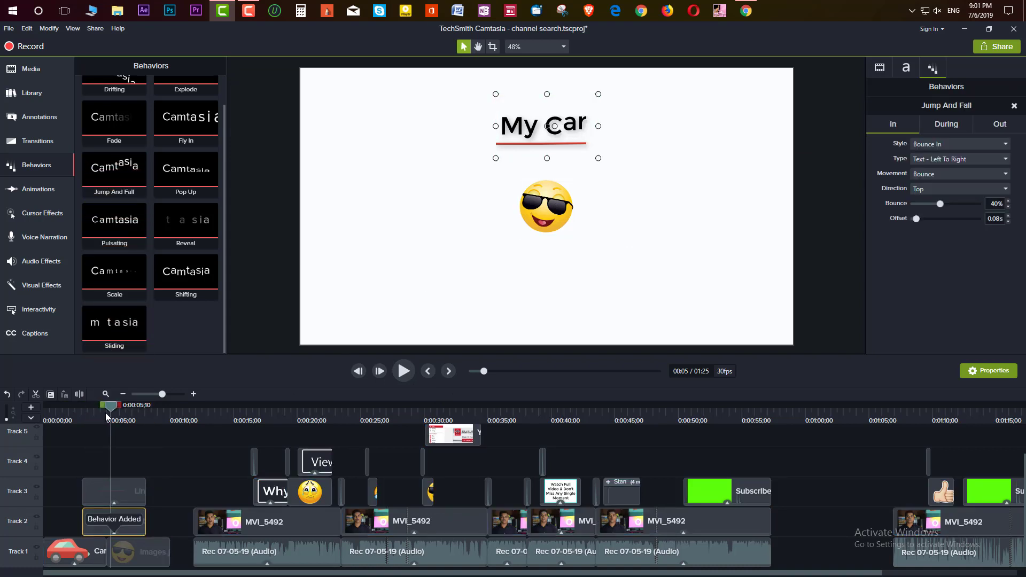
pyautogui.moveTo(112, 410); pyautogui.dragTo(81, 418)
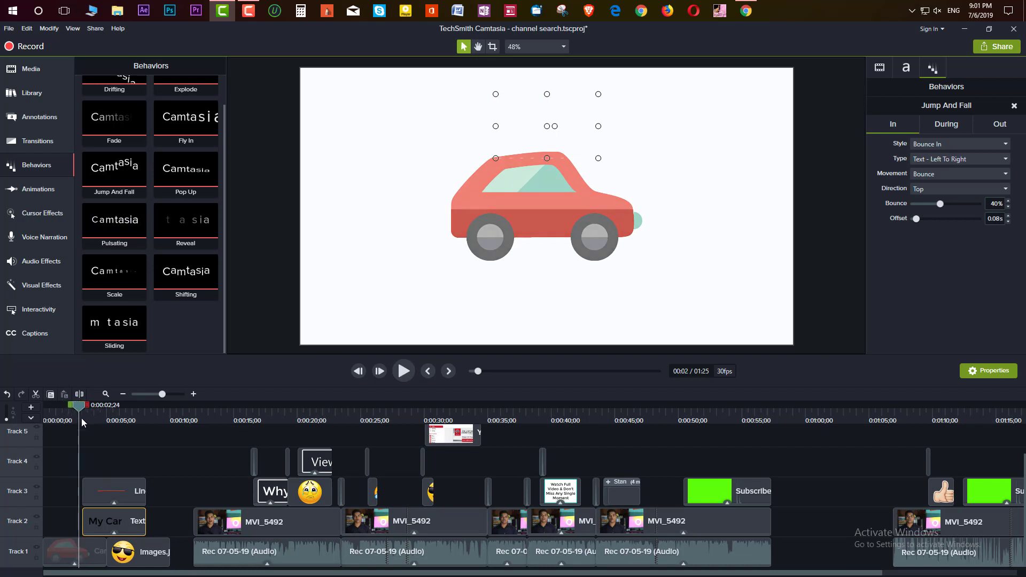
pyautogui.click(403, 373)
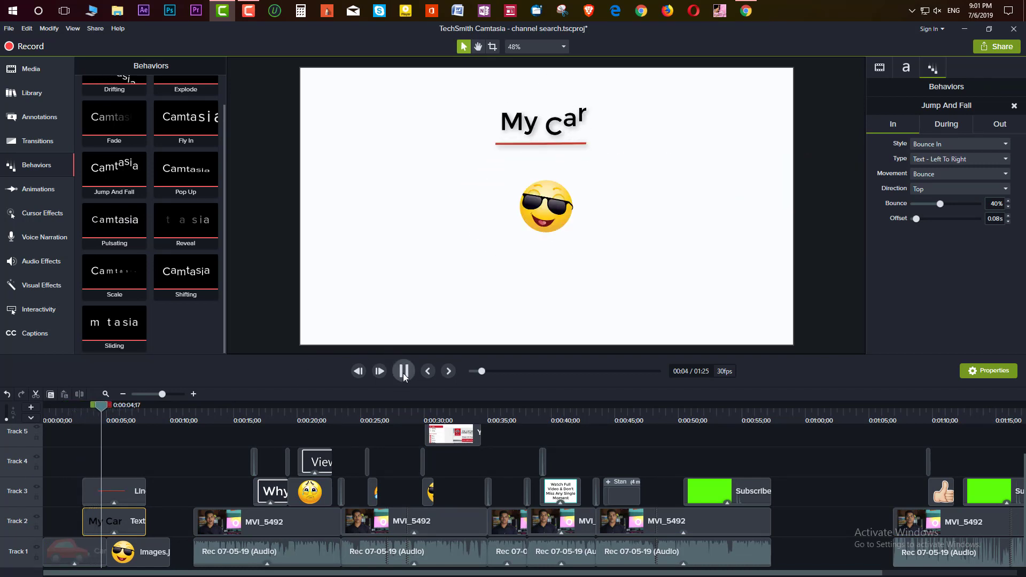
pyautogui.click(403, 373)
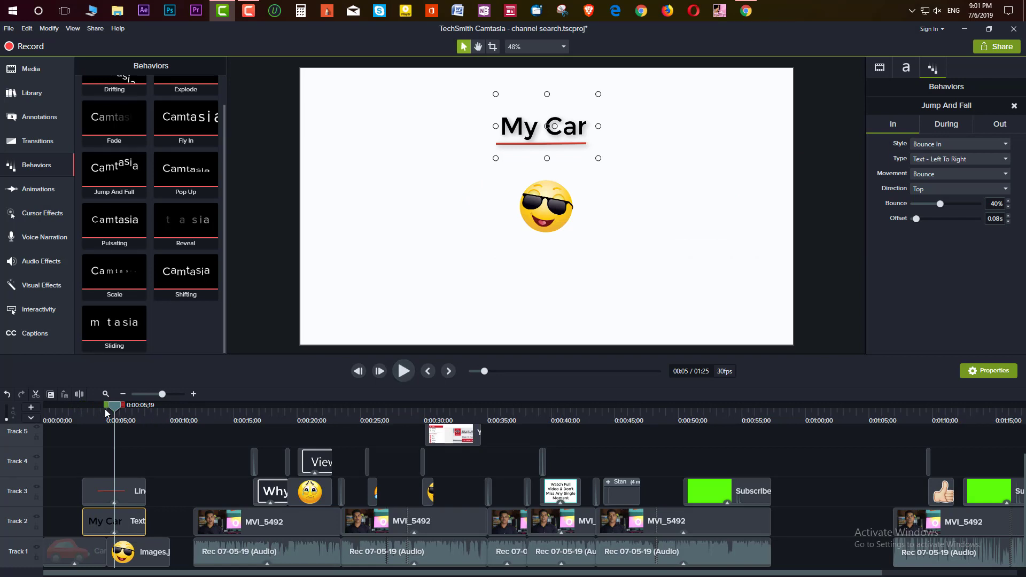
# Add the Fly In behavior to both the "My Car" text and the line clip above it on Track 3, and preview them together
pyautogui.moveTo(143, 410)
pyautogui.mouseDown()
pyautogui.moveTo(69, 410)
pyautogui.moveTo(157, 409)
pyautogui.mouseUp()
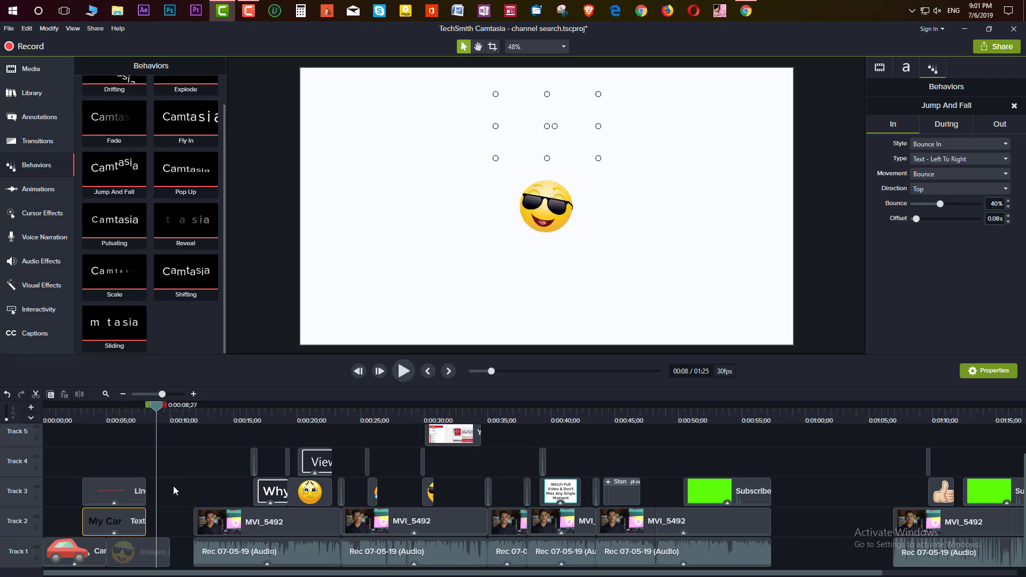
pyautogui.click(173, 486)
pyautogui.moveTo(67, 457); pyautogui.dragTo(117, 531)
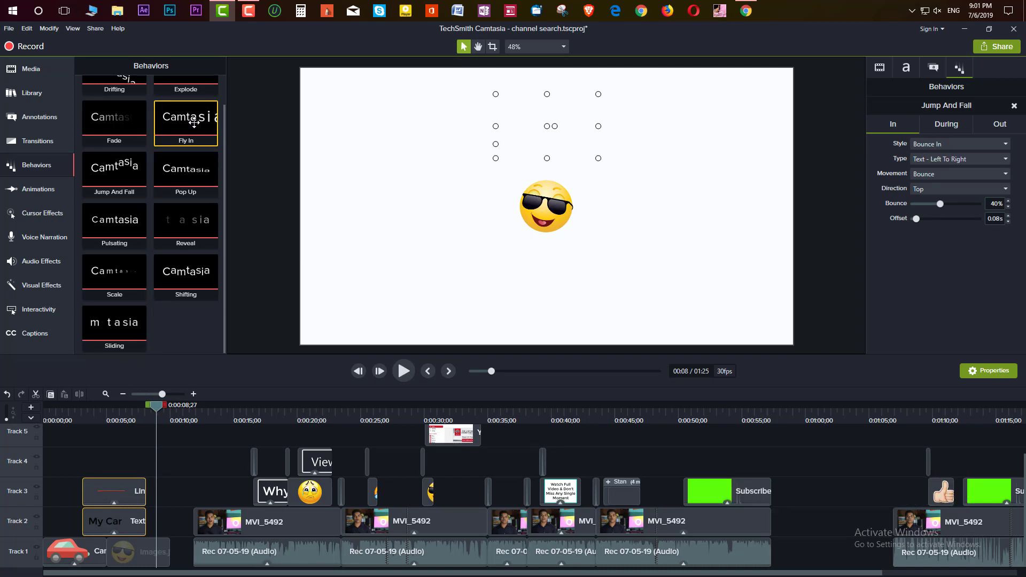
pyautogui.moveTo(194, 128); pyautogui.dragTo(111, 501)
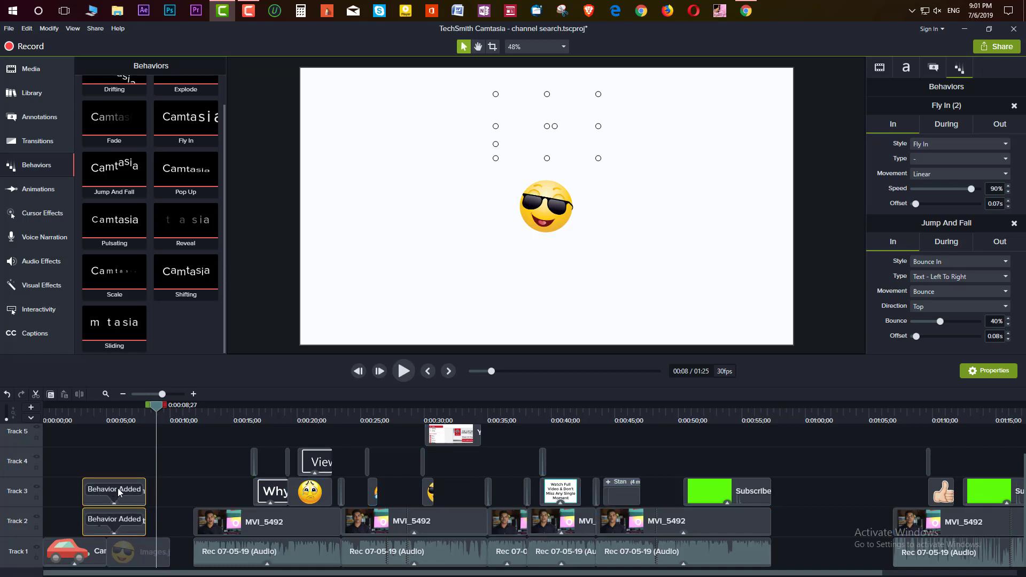
pyautogui.moveTo(161, 409); pyautogui.dragTo(144, 410)
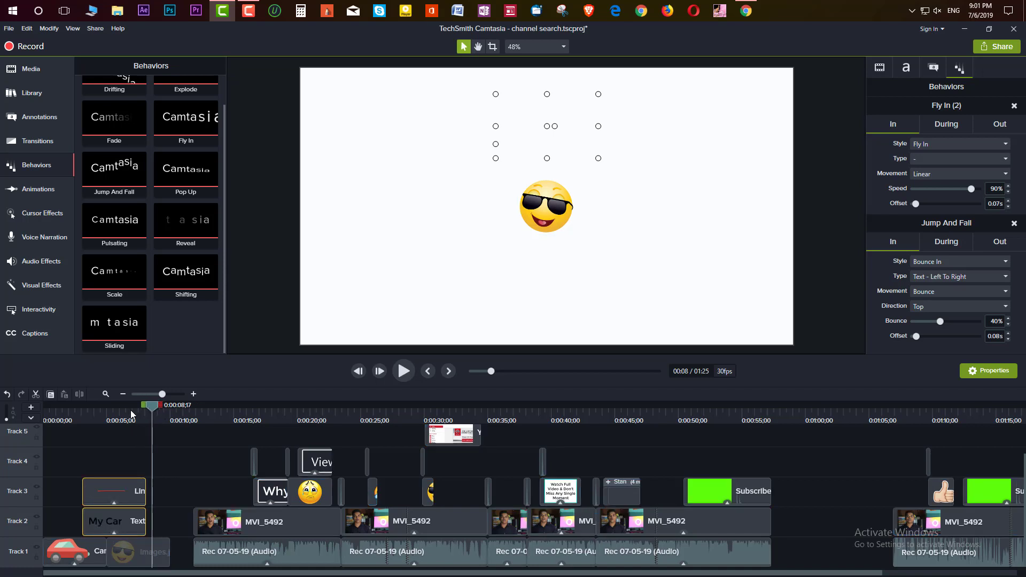
pyautogui.click(81, 419)
pyautogui.click(404, 371)
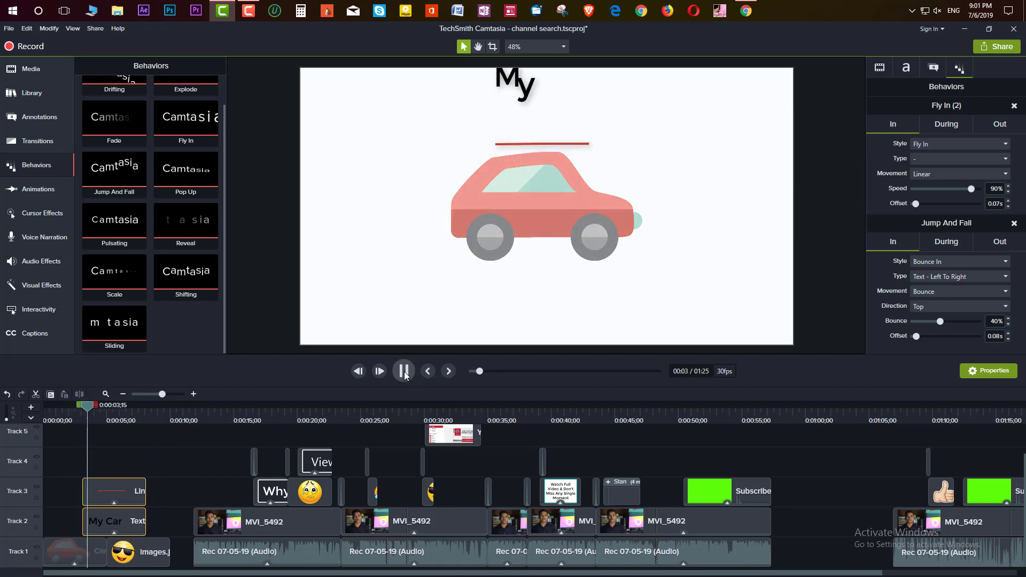
pyautogui.click(404, 371)
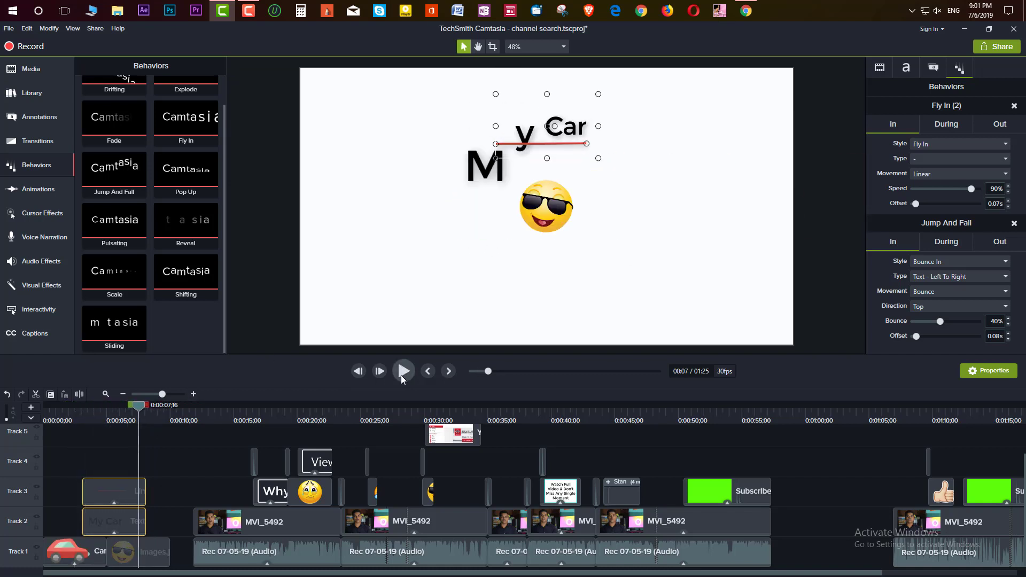
pyautogui.moveTo(149, 405); pyautogui.dragTo(66, 406)
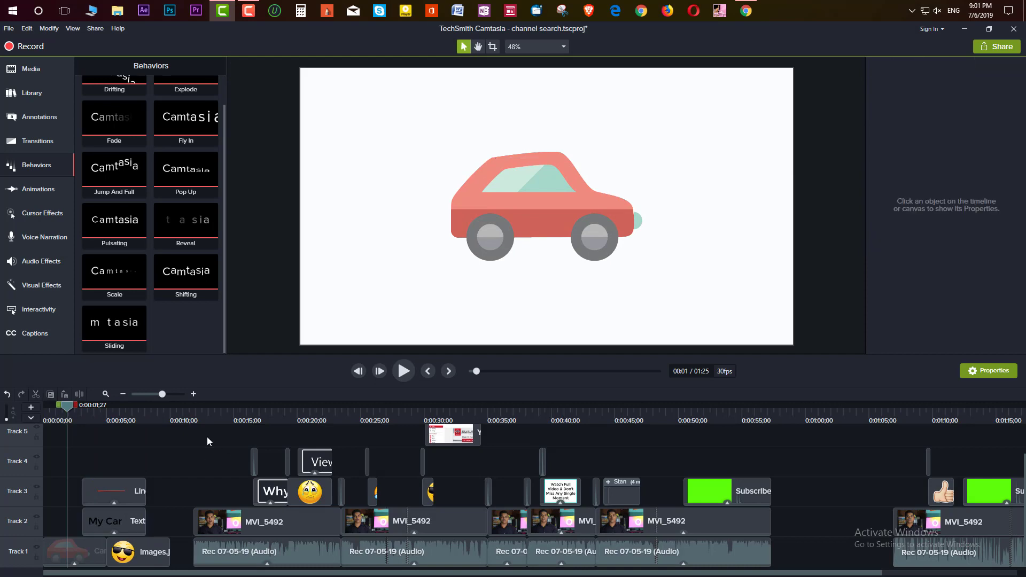
# Preview the start of the second MVI_5492 clip on Track 2, remove its Fly In behavior, and play the cut again
pyautogui.moveTo(142, 418); pyautogui.dragTo(340, 440)
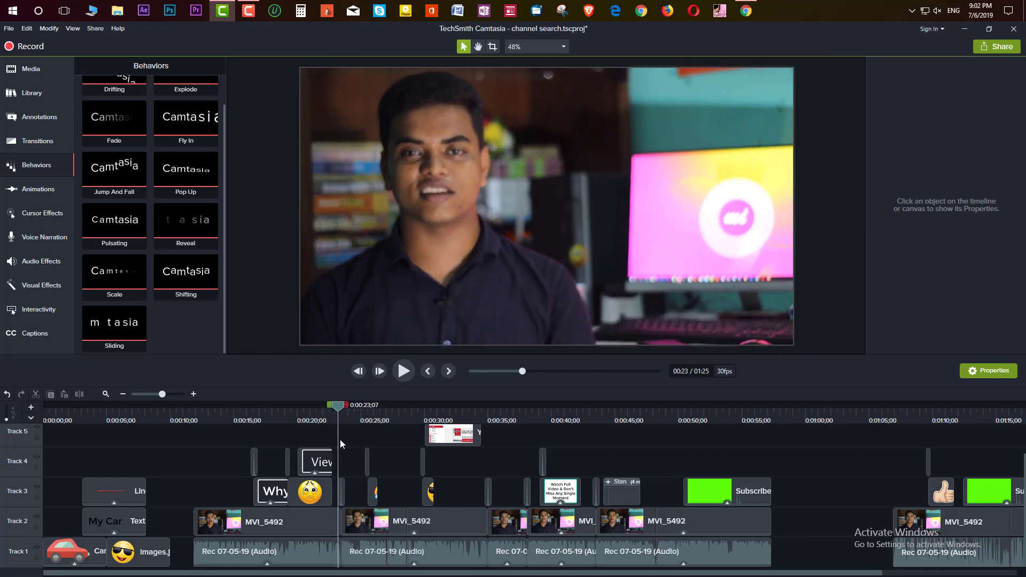
pyautogui.press('space')
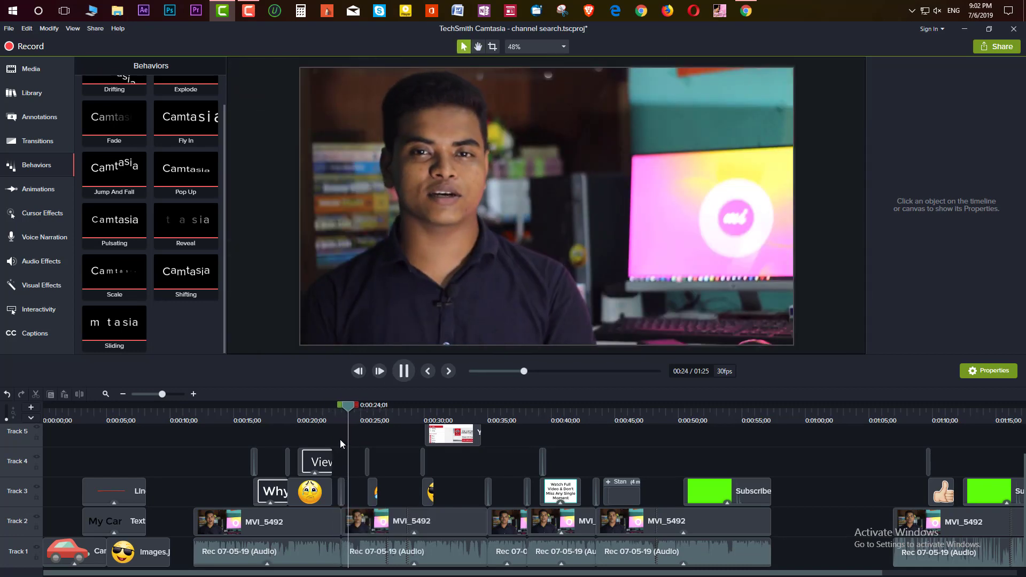
pyautogui.press('space')
pyautogui.click(378, 526)
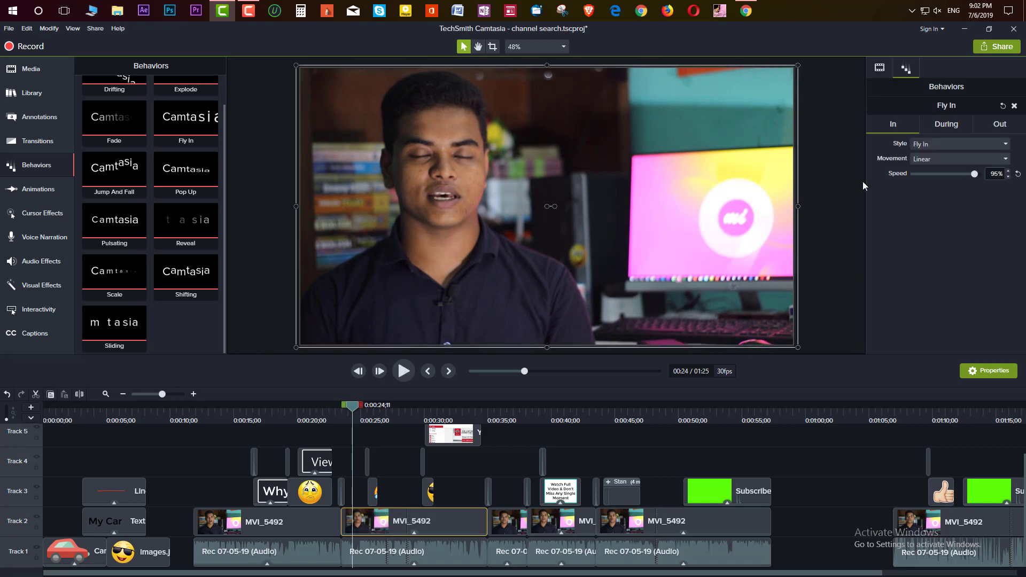
pyautogui.click(1015, 105)
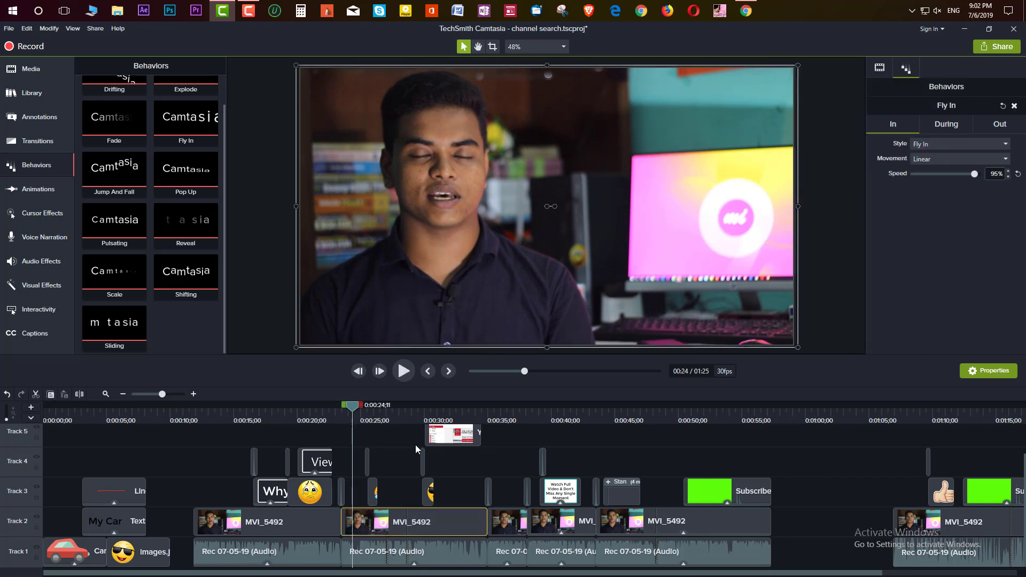
pyautogui.click(332, 413)
pyautogui.press('space')
pyautogui.press('space')
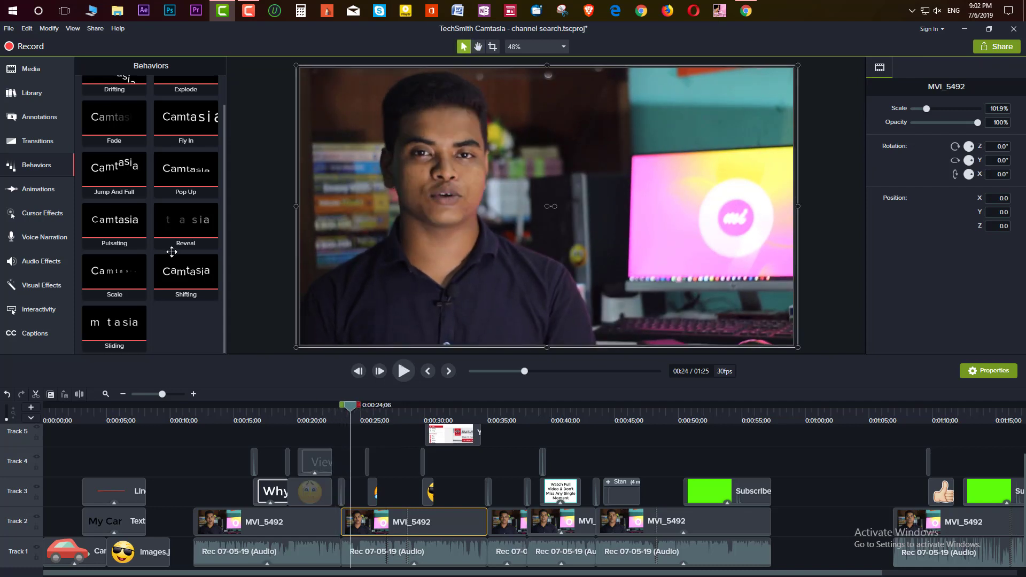
# Apply the Fly In behavior to the second MVI_5492 clip, set its In speed to 96%, and preview the cut
pyautogui.moveTo(177, 121); pyautogui.dragTo(350, 478)
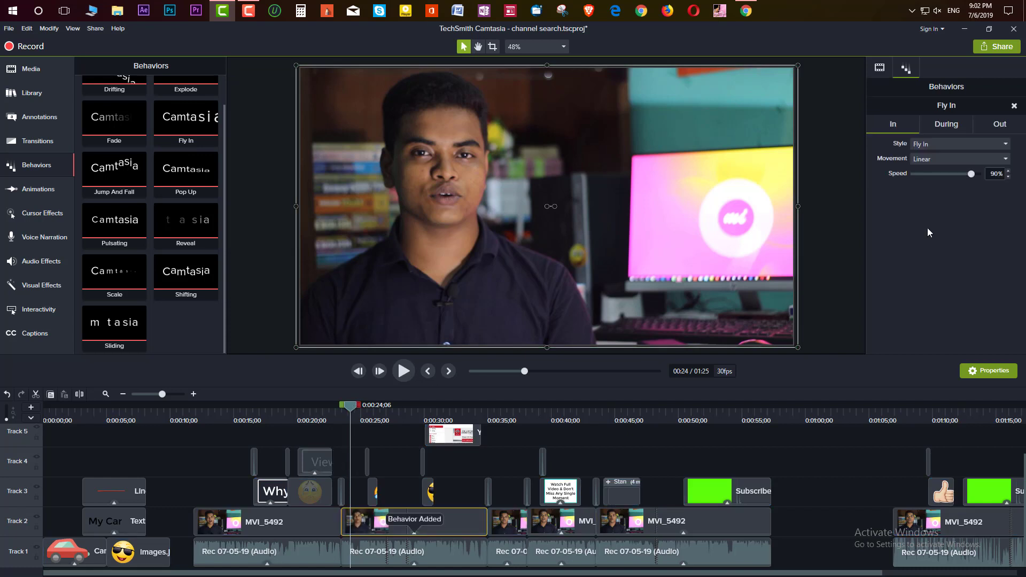
pyautogui.moveTo(972, 174); pyautogui.dragTo(975, 174)
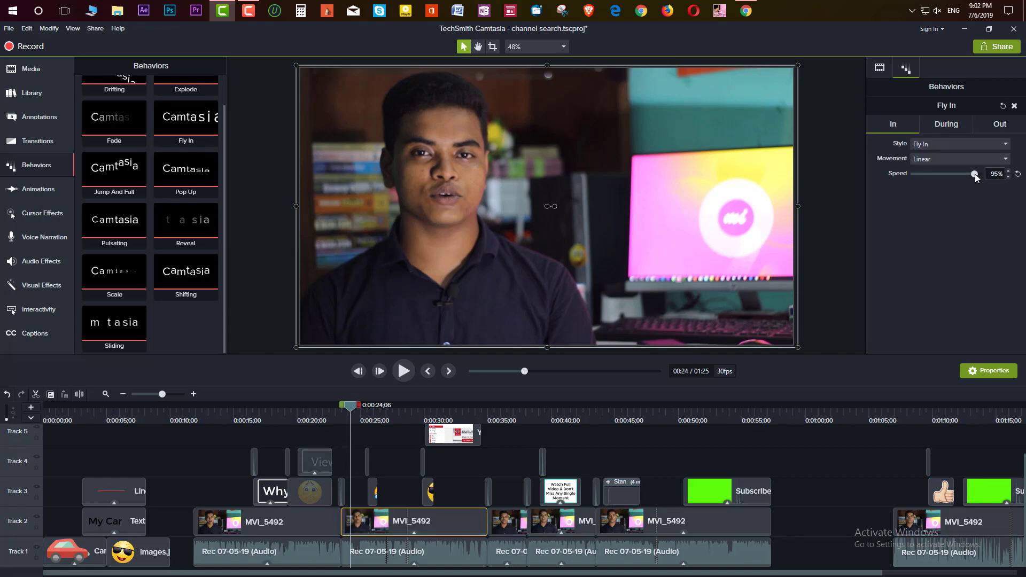
pyautogui.click(336, 415)
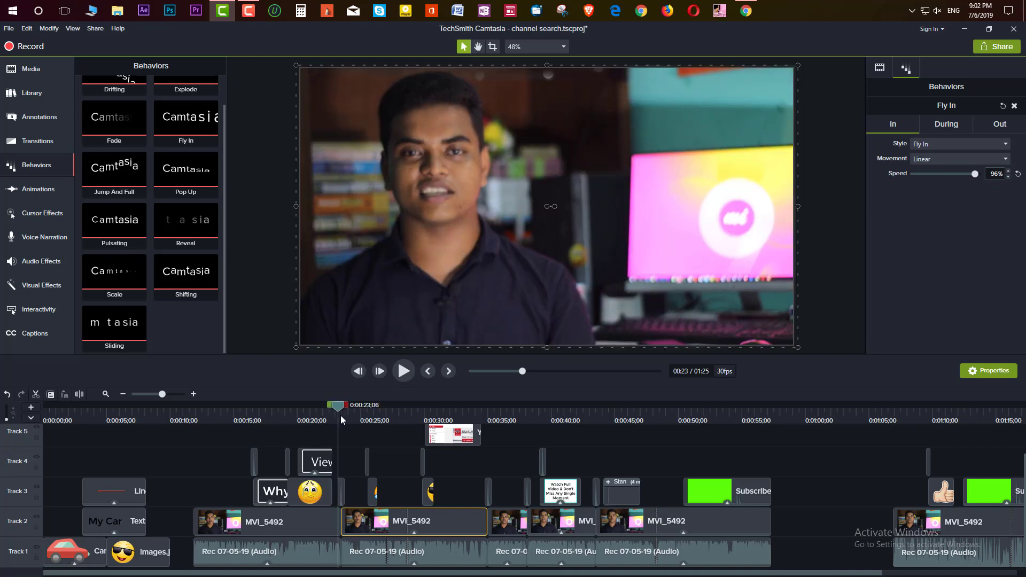
pyautogui.press('alt')
pyautogui.press('space')
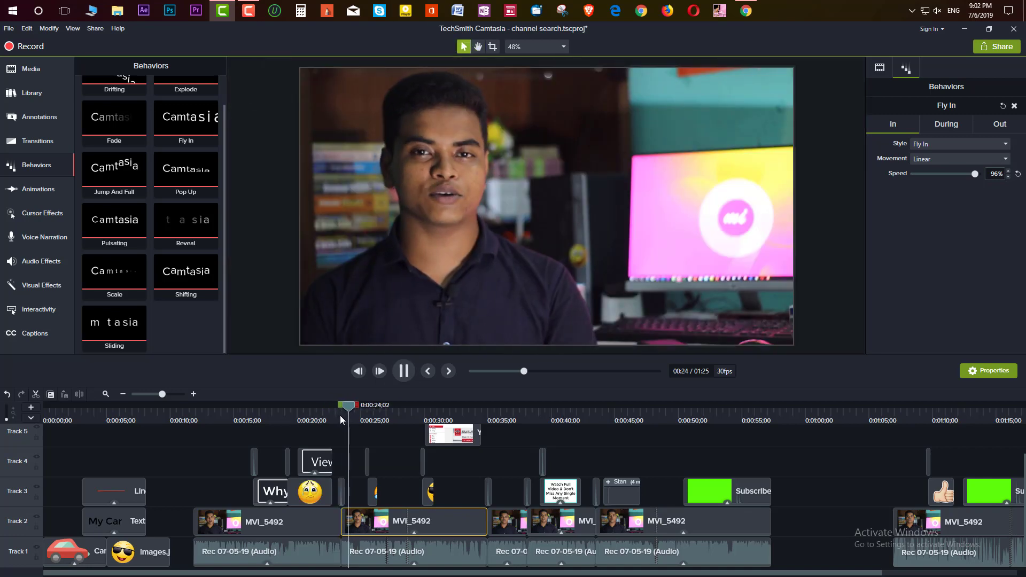
pyautogui.press('space')
pyautogui.click(385, 444)
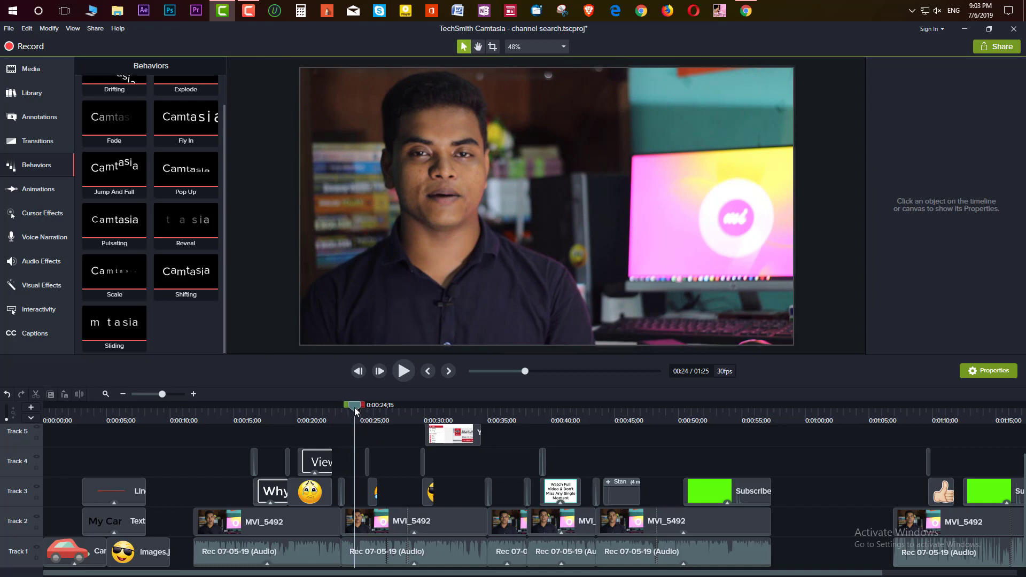
# Open the car image's properties, check the available In styles, and set its Sliding behavior's In speed to 90%
pyautogui.click(61, 550)
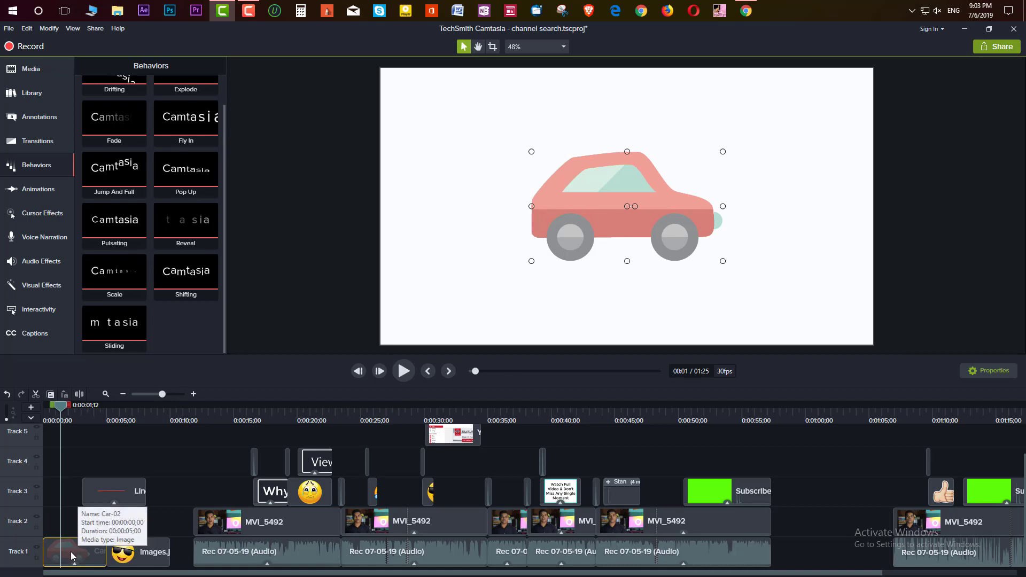
pyautogui.click(975, 374)
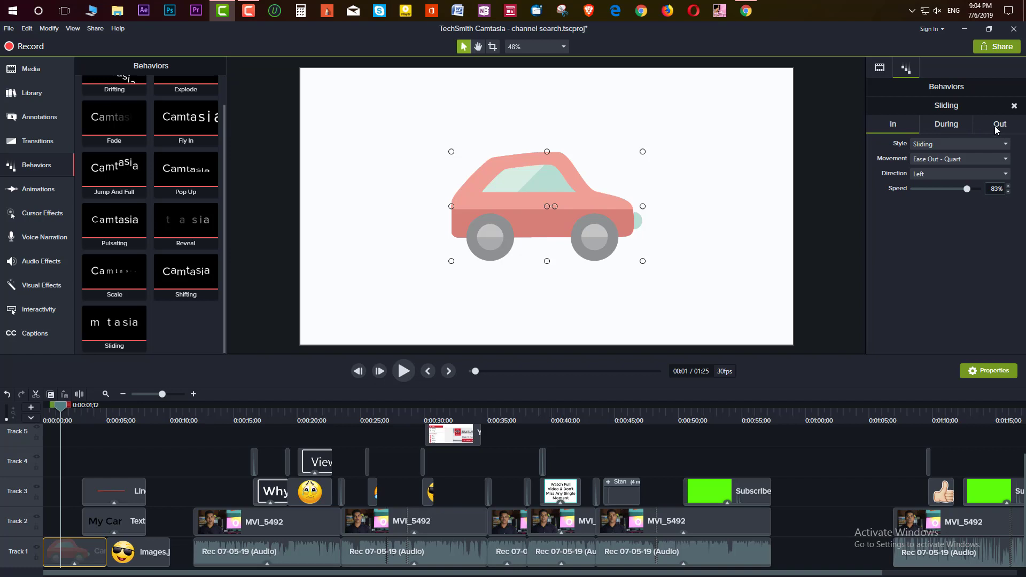
pyautogui.click(955, 139)
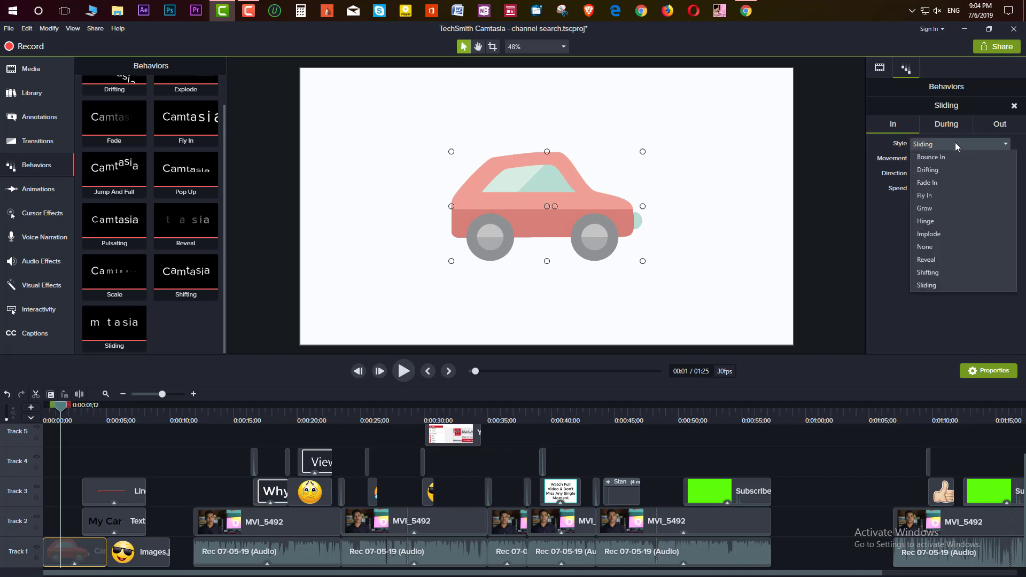
pyautogui.click(955, 142)
pyautogui.moveTo(969, 190); pyautogui.dragTo(974, 188)
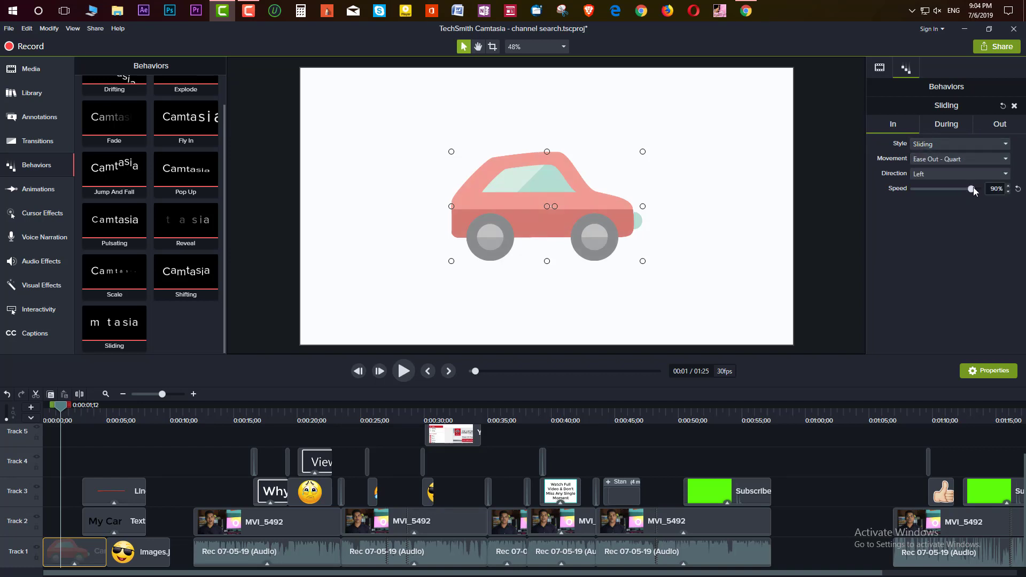
# Set the opacity of the car image's Sliding behavior in the During phase to 100%, and preview the clip from the start
pyautogui.click(949, 123)
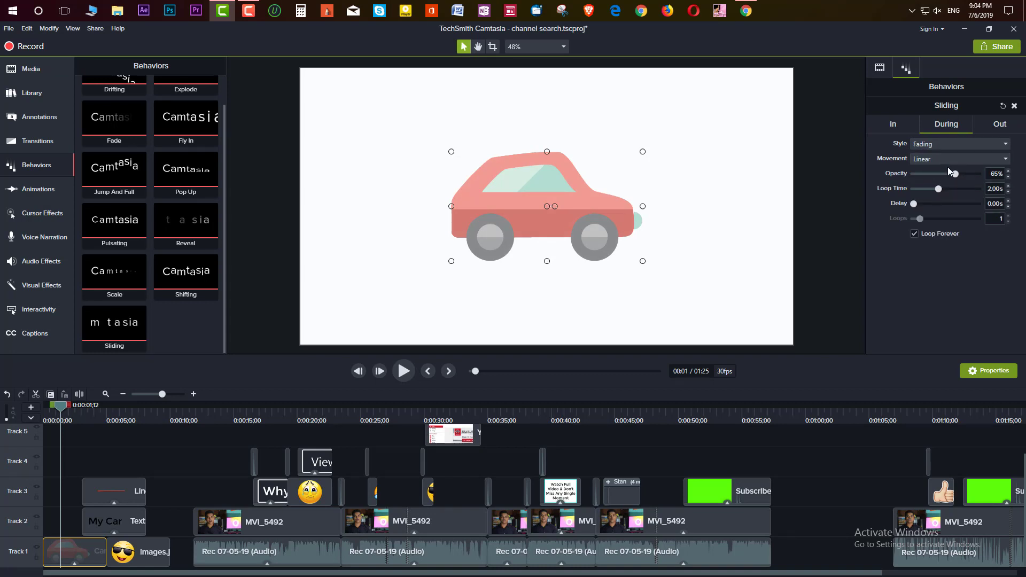
pyautogui.moveTo(956, 174); pyautogui.dragTo(996, 180)
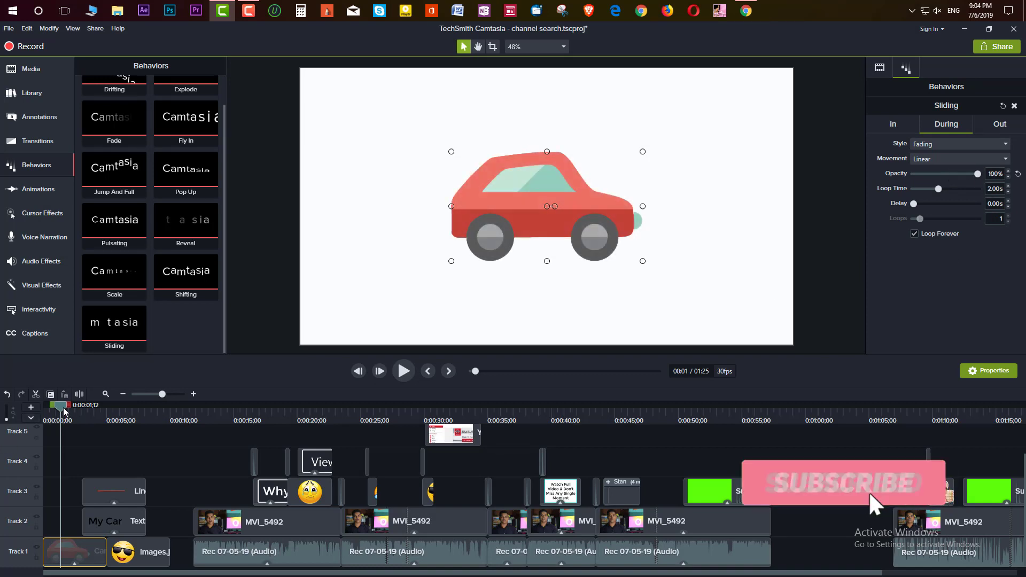
pyautogui.moveTo(60, 406); pyautogui.dragTo(45, 406)
pyautogui.press('space')
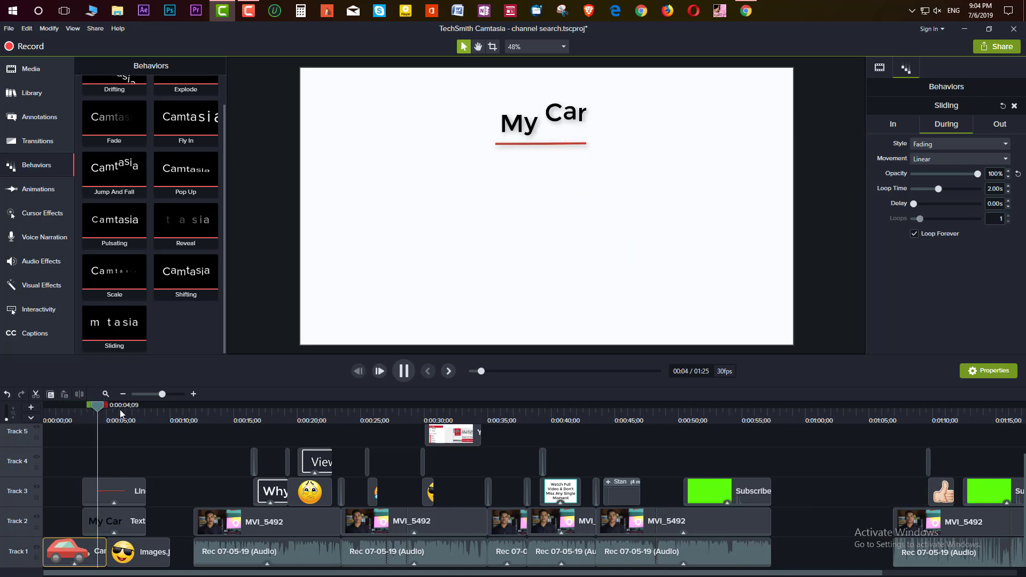
pyautogui.press('space')
# Change the Out style of the car image's Sliding behavior to Fade Out, and preview the end of the clip
pyautogui.click(996, 130)
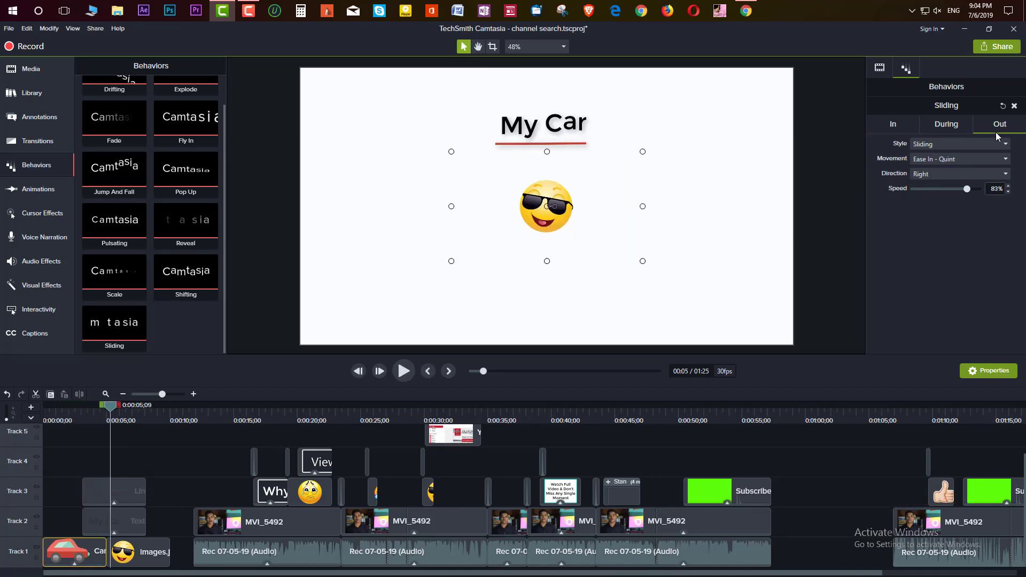
pyautogui.click(964, 144)
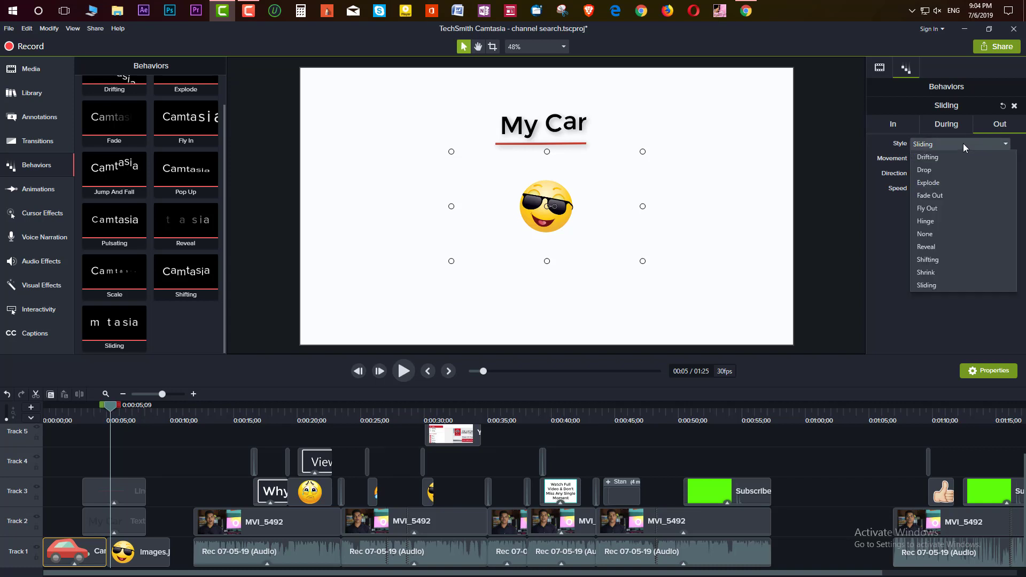
pyautogui.click(954, 197)
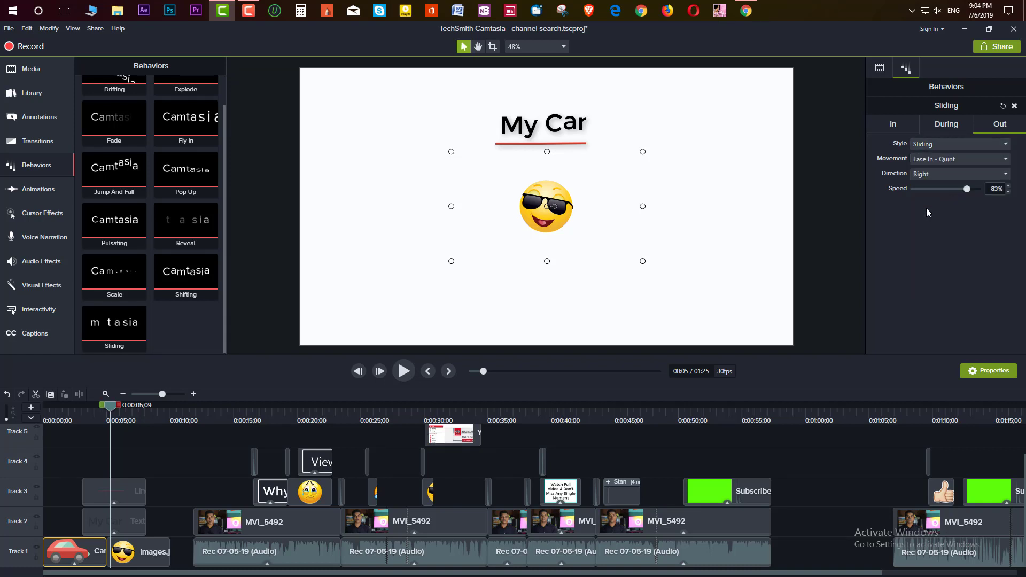
pyautogui.click(101, 409)
pyautogui.press('space')
pyautogui.press('space')
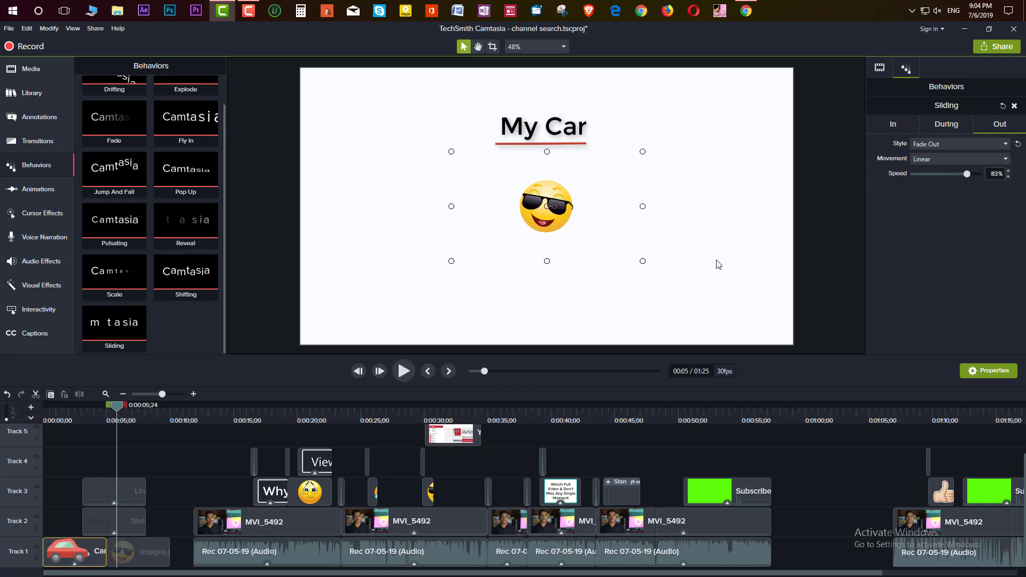